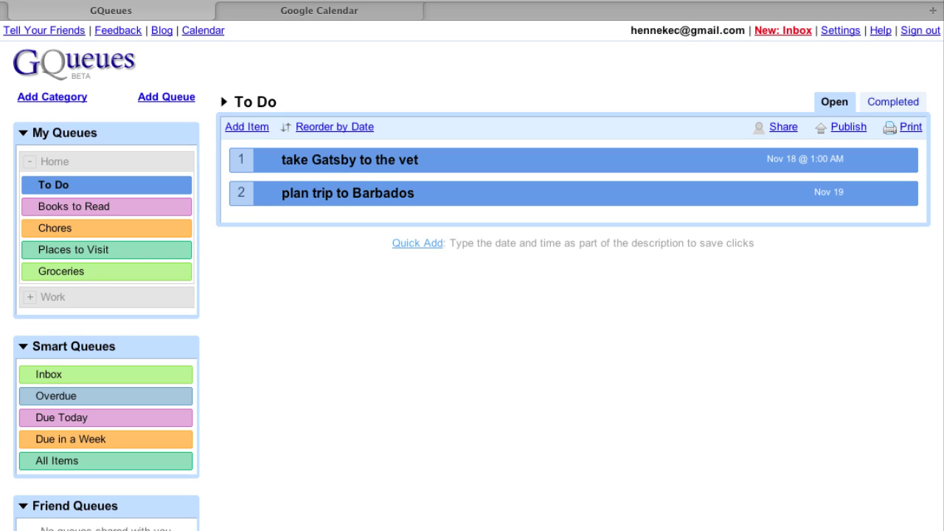
- Add the To Do item 'return library books on friday' so it is dated Nov 20
click(257, 127)
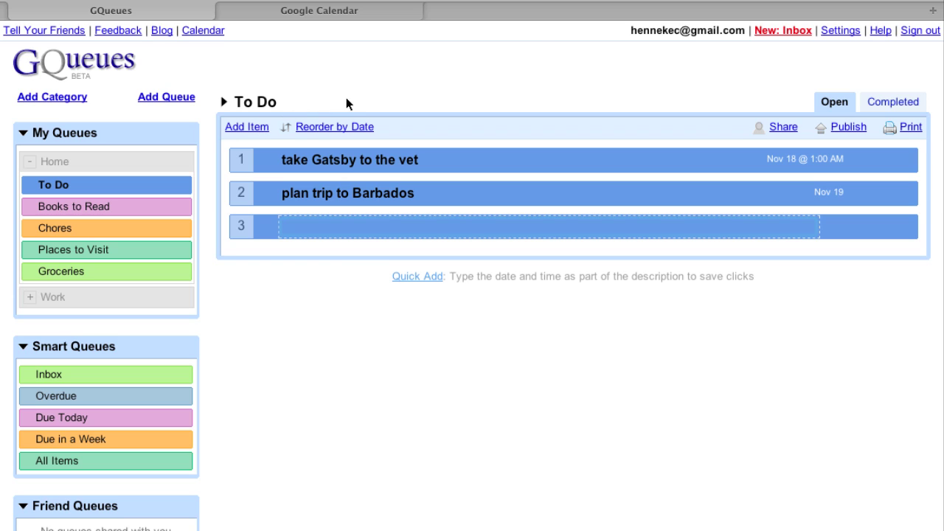
text(return library books on friday)
key(Return)
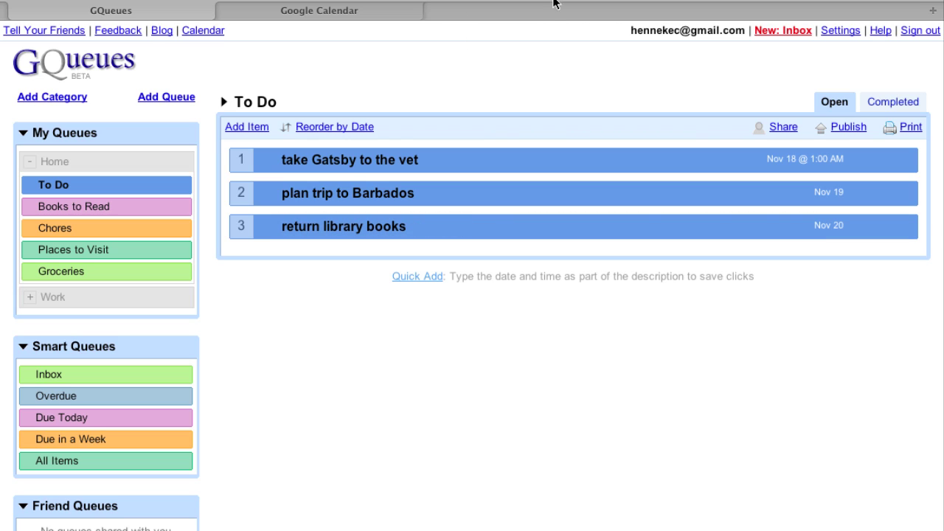
- Quick-add 'tennis lesson nov 27th @ 3pm' and '12/19 holiday party at 8p' to To Do
click(249, 129)
text(tennis lesson )
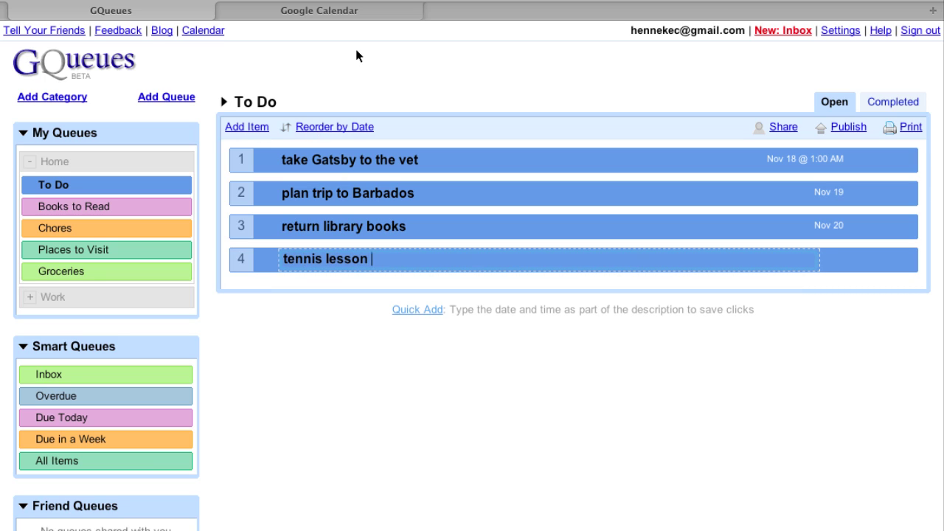
text(nov 27th @ 3pm)
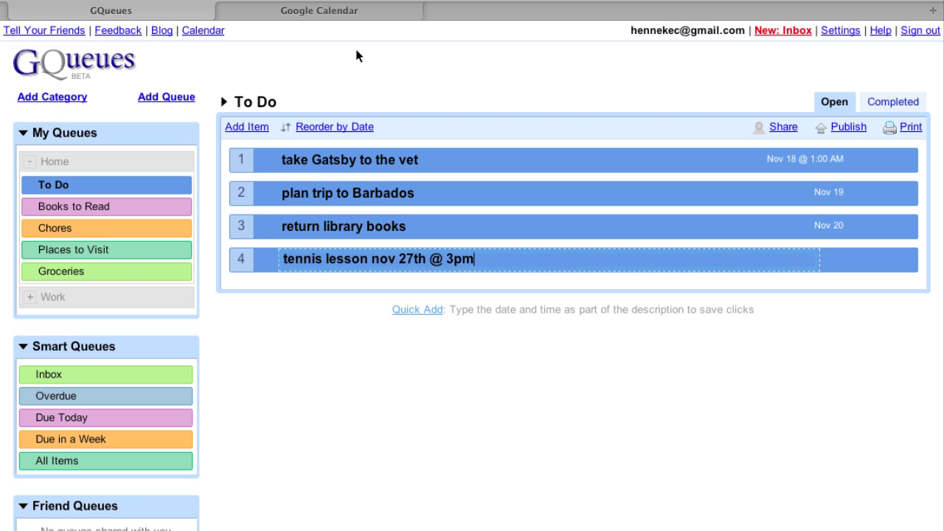
key(Return)
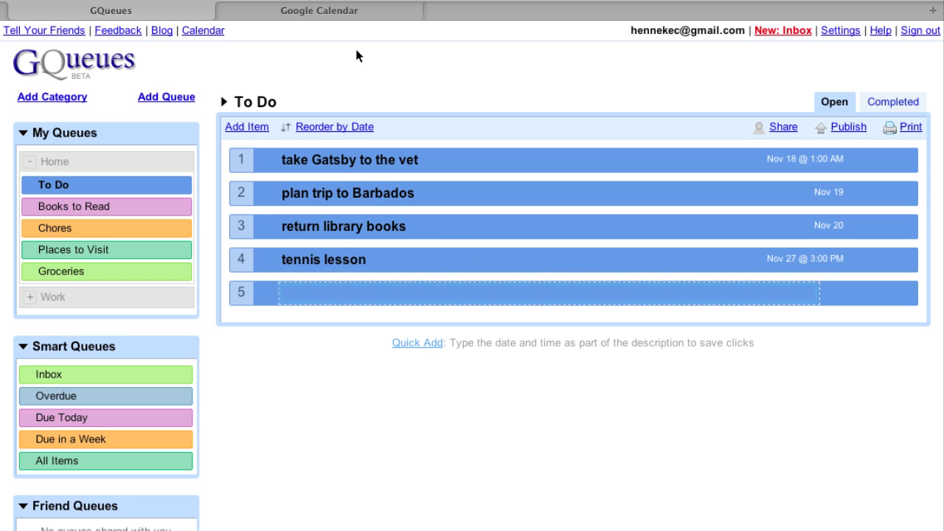
text(12/19 holiday party at 8p)
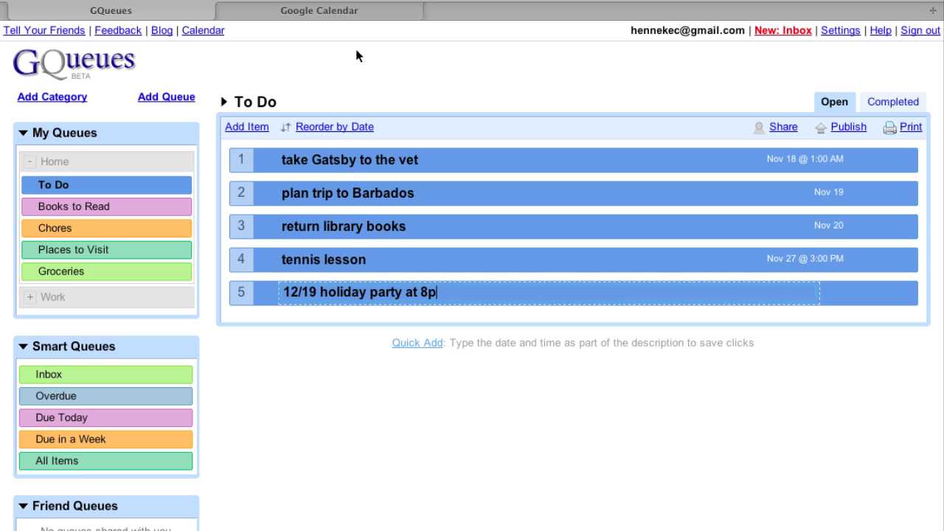
key(Return)
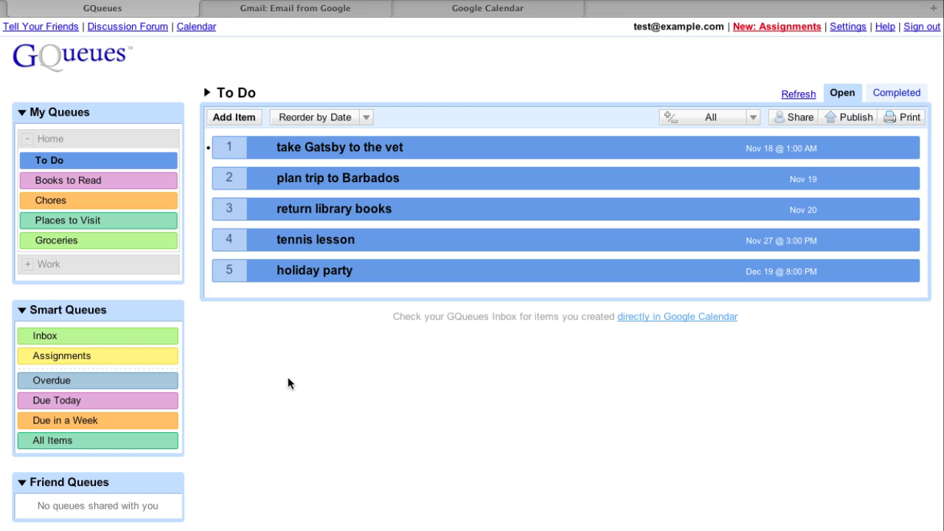
- Copy the GQueues Inbox Address from Settings into a new Gmail message
click(846, 29)
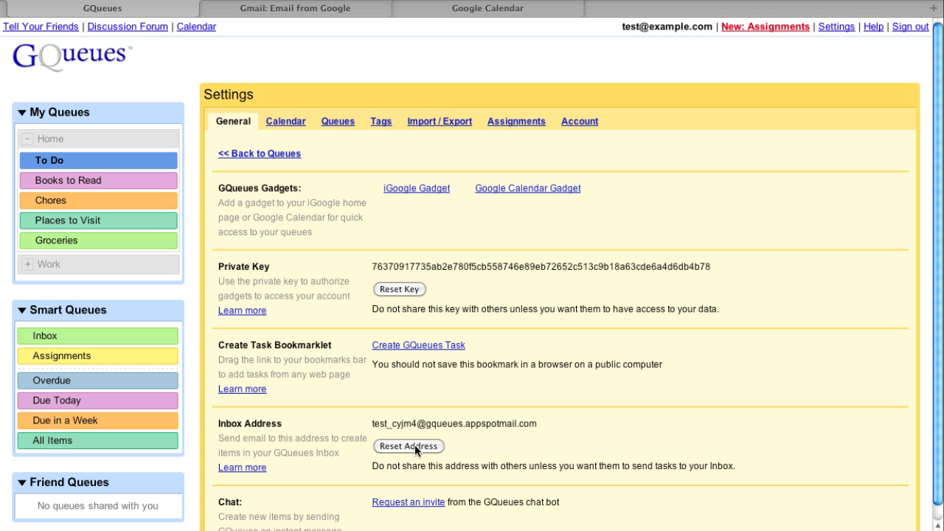
drag(539, 422, 372, 425)
key(ctrl+c)
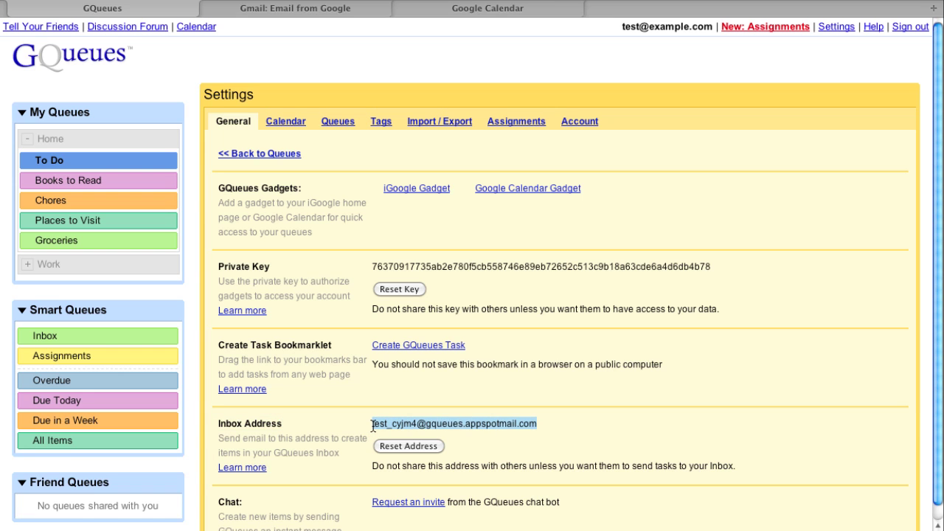
click(299, 9)
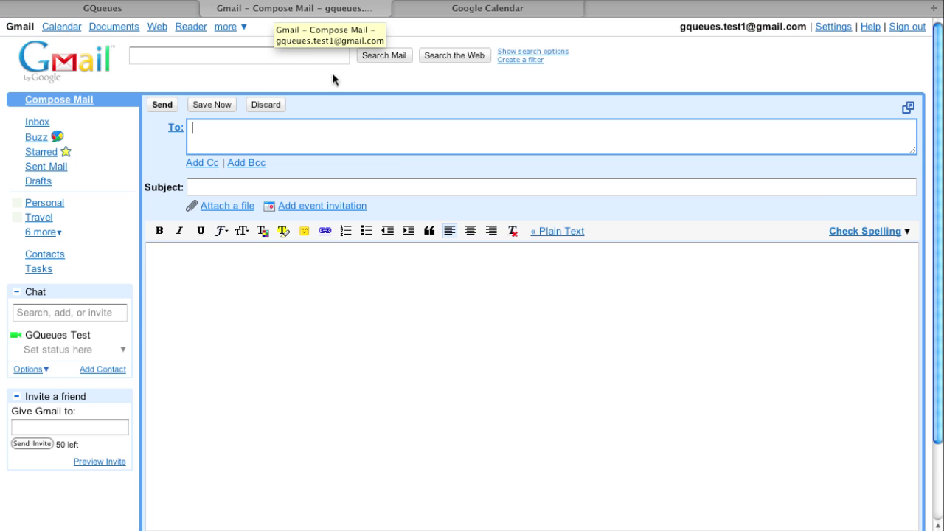
- Address the email to the GQueues inbox with subject 'quarterly review on monday @ 10am'
key(ctrl+v)
key(Tab)
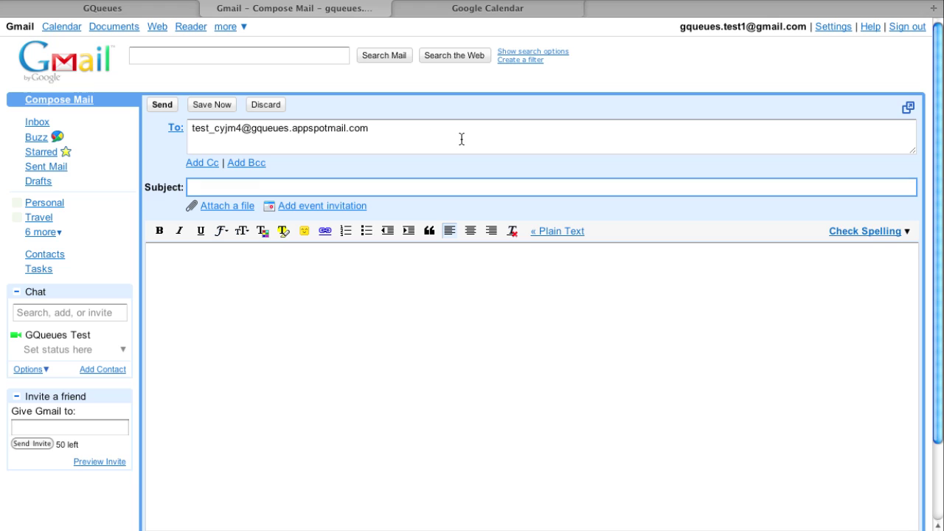
text(quarterly review on monday @ 10am)
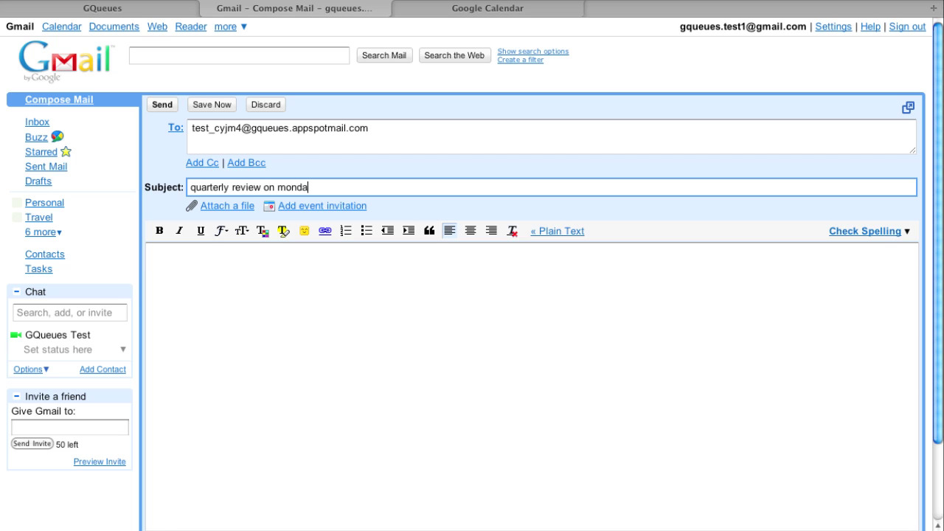
- Write the body 'remember to bring form' and send the email
click(156, 257)
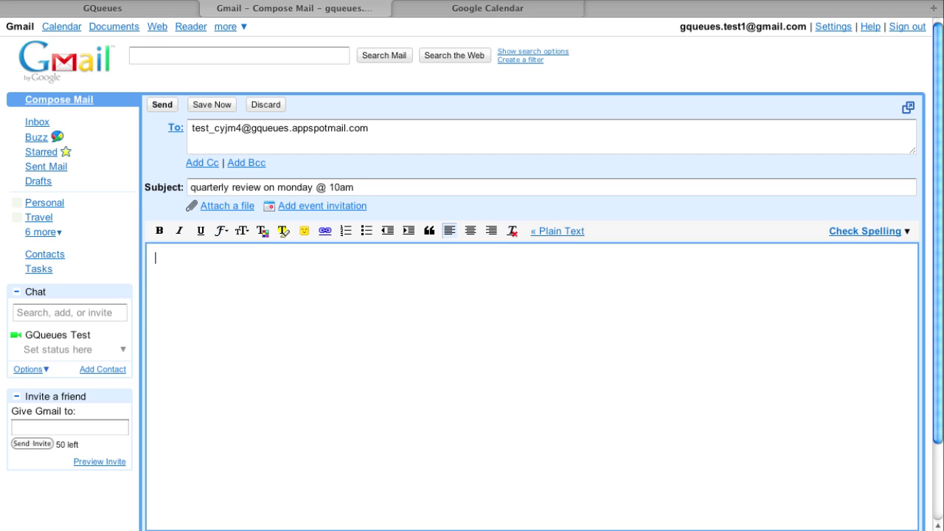
text(remember to bring form)
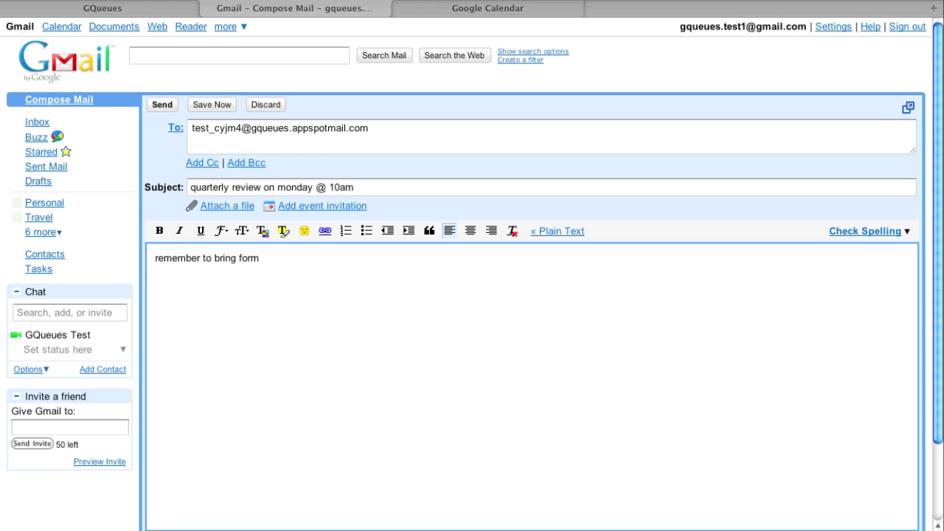
click(163, 106)
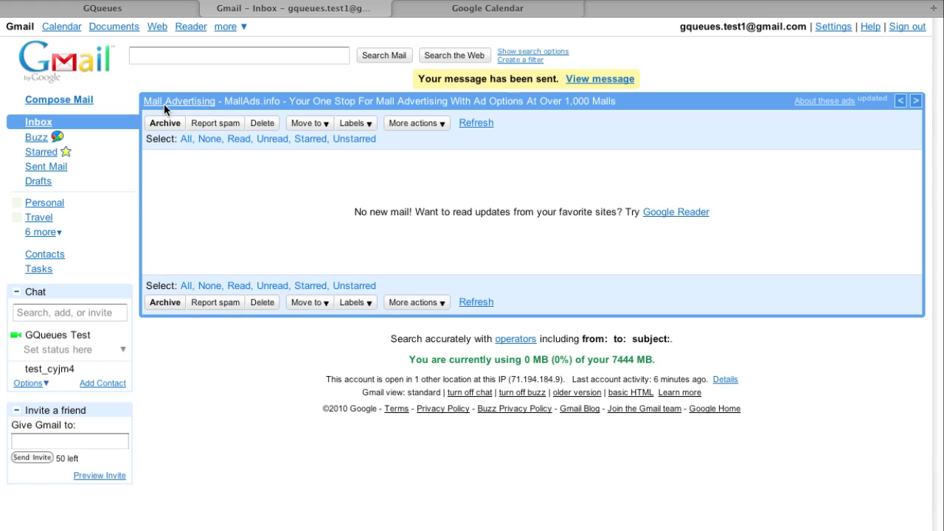
click(130, 8)
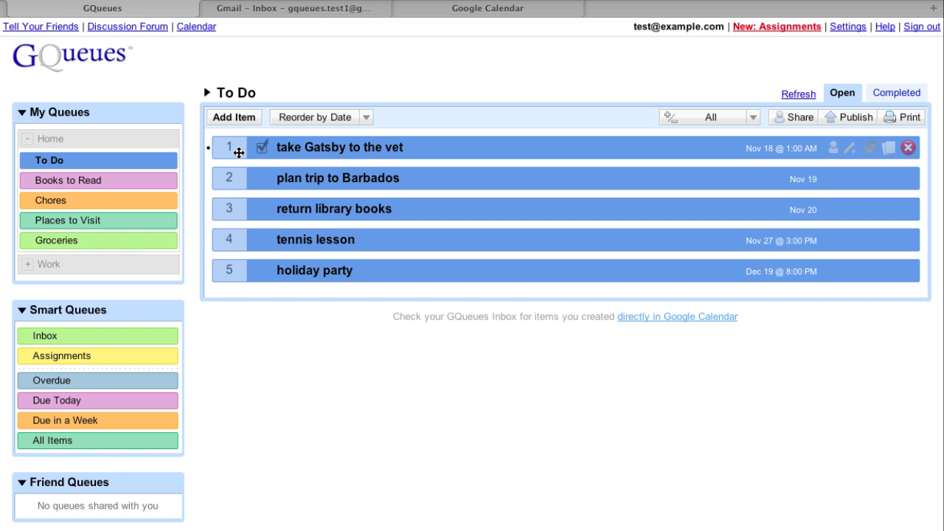
- Drag the emailed 'quarterly review' task from the Inbox queue into To Do
click(100, 338)
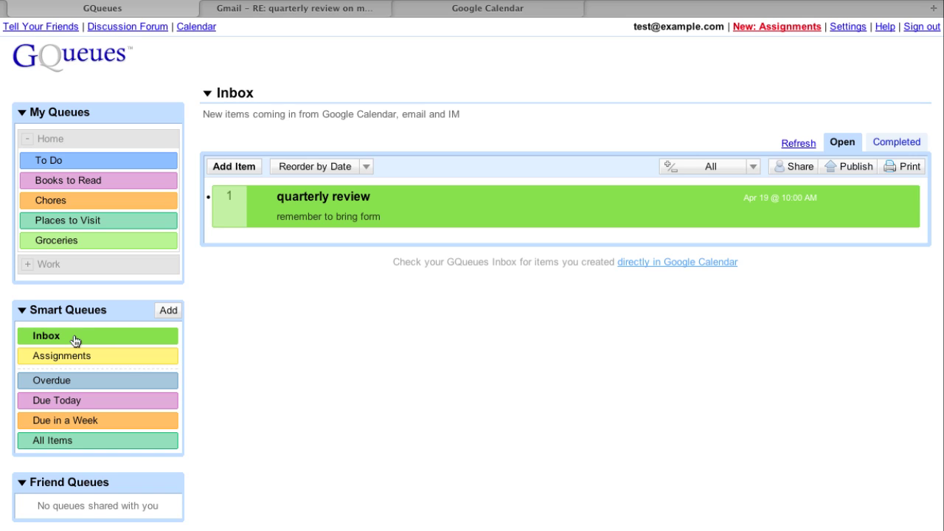
mouse_move(230, 208)
drag(229, 208, 111, 169)
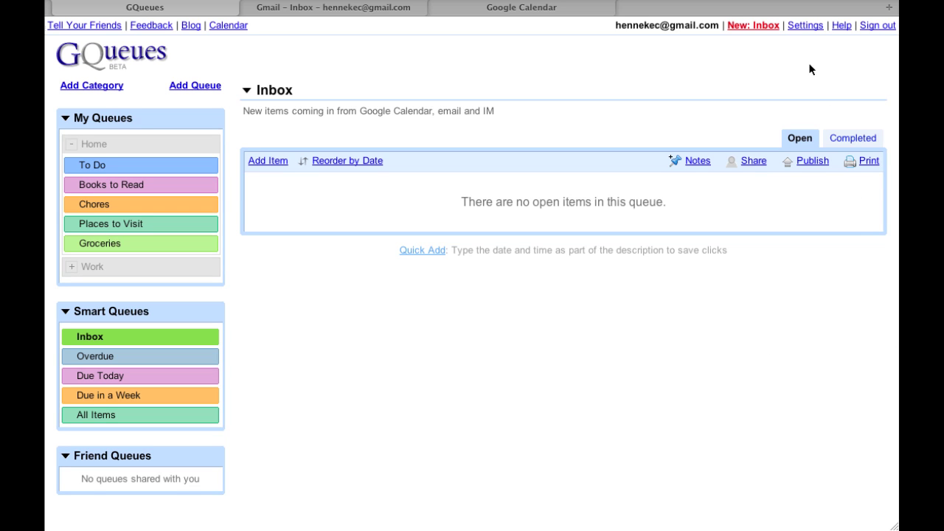
- Request a chat invite from the GQueues bot under Settings, then go to Gmail
click(806, 26)
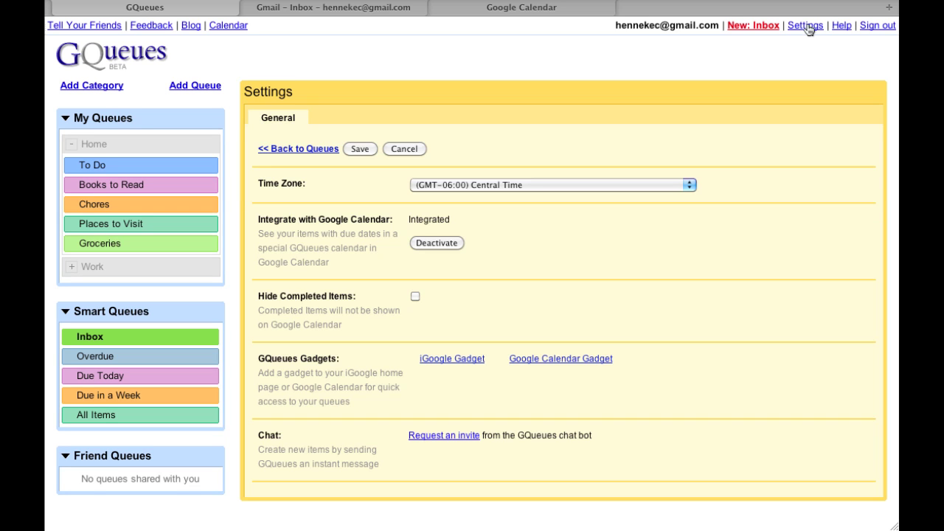
click(446, 436)
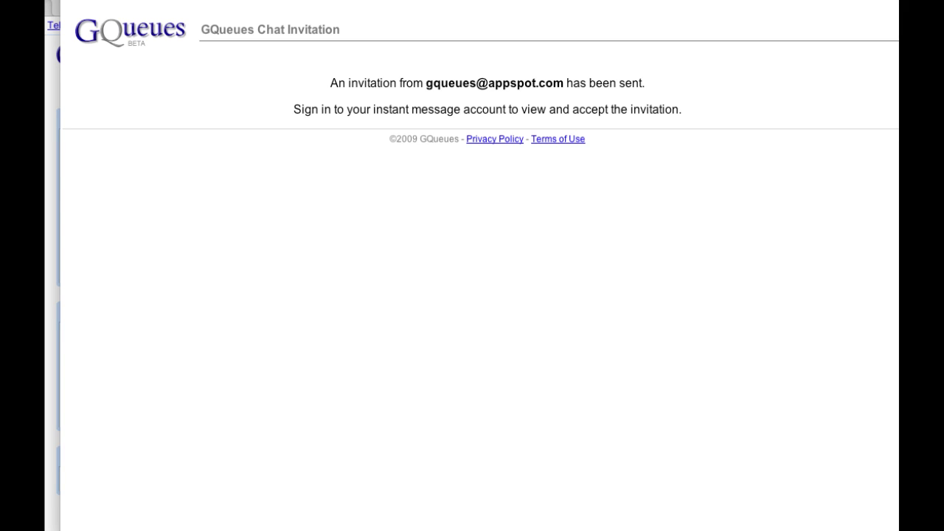
key(super+w)
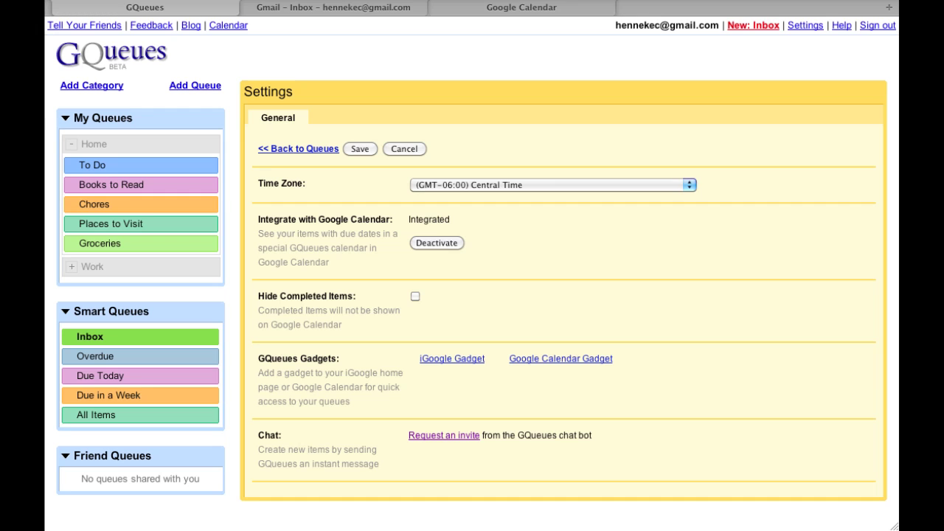
click(341, 10)
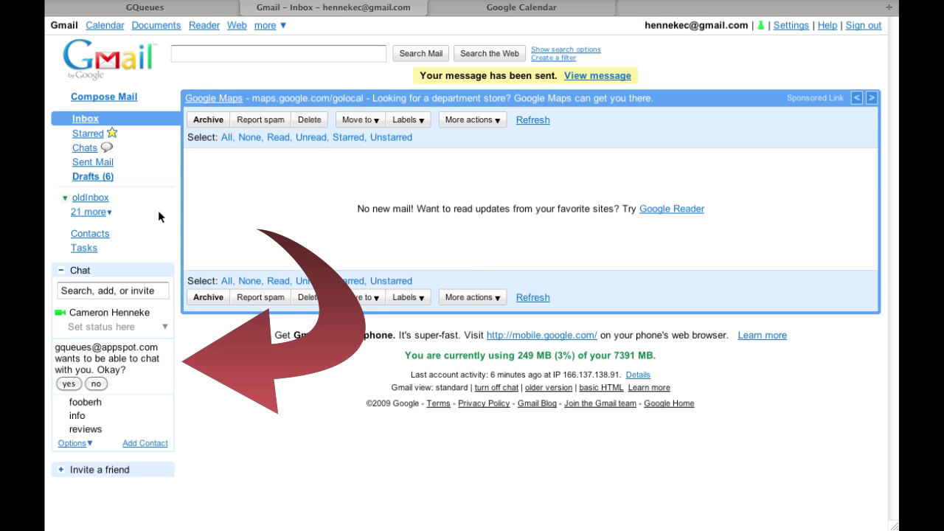
- Accept the GQueues chat bot and send it 'holiday shopping weds @ 9am', then view Google Calendar
click(69, 384)
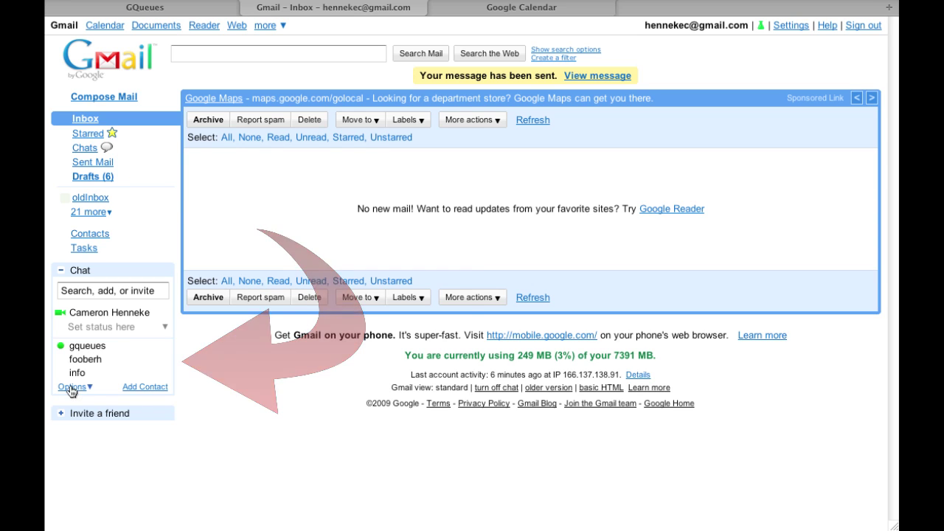
click(115, 351)
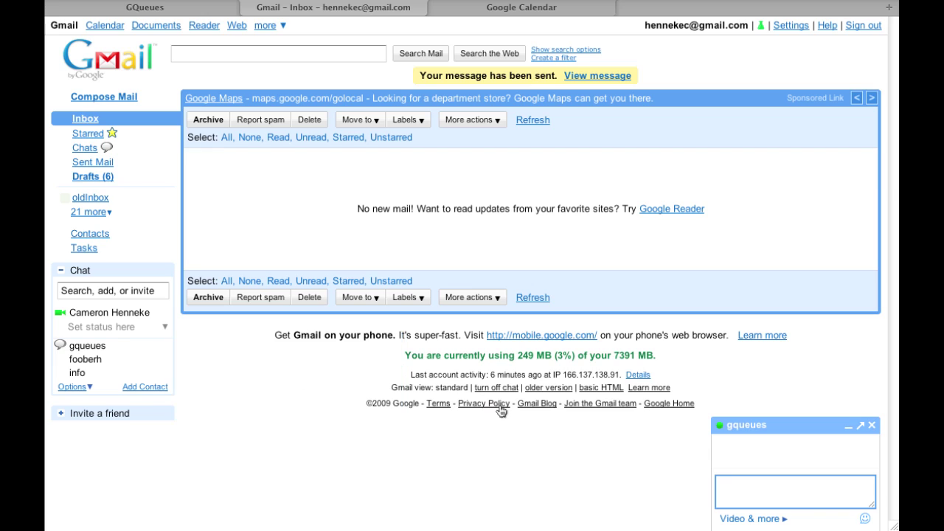
text(holiday shopping weds)
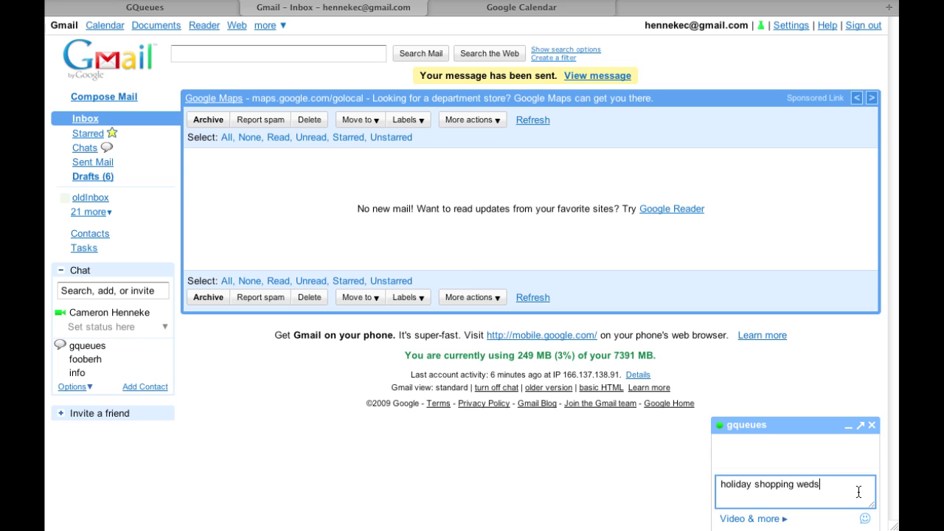
text( @ 9am)
key(Return)
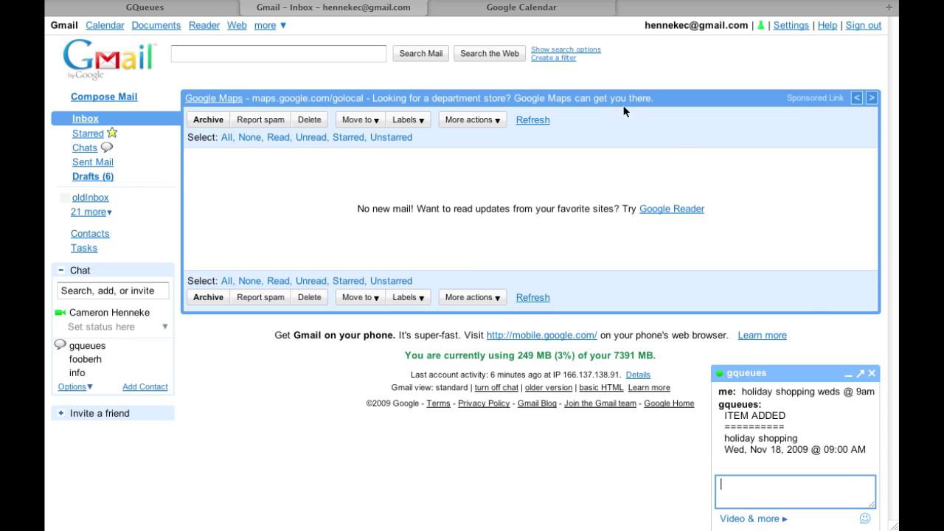
click(533, 15)
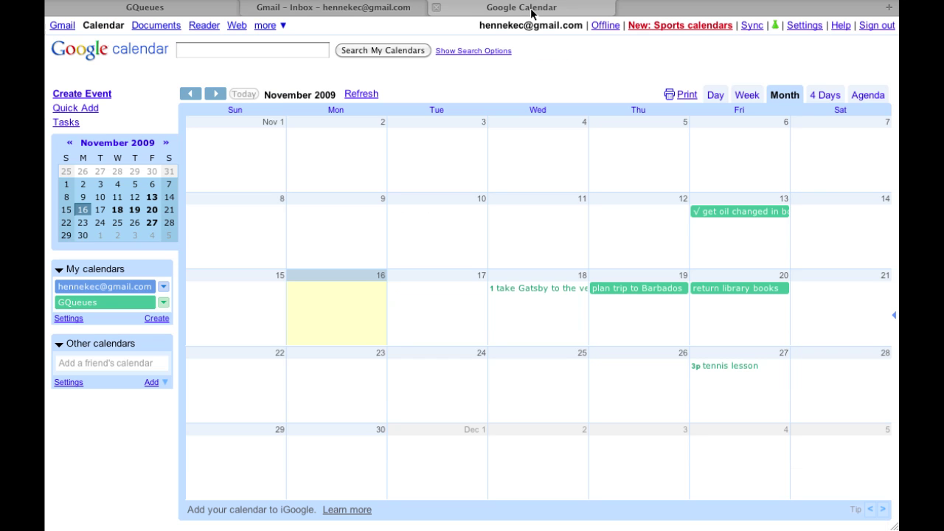